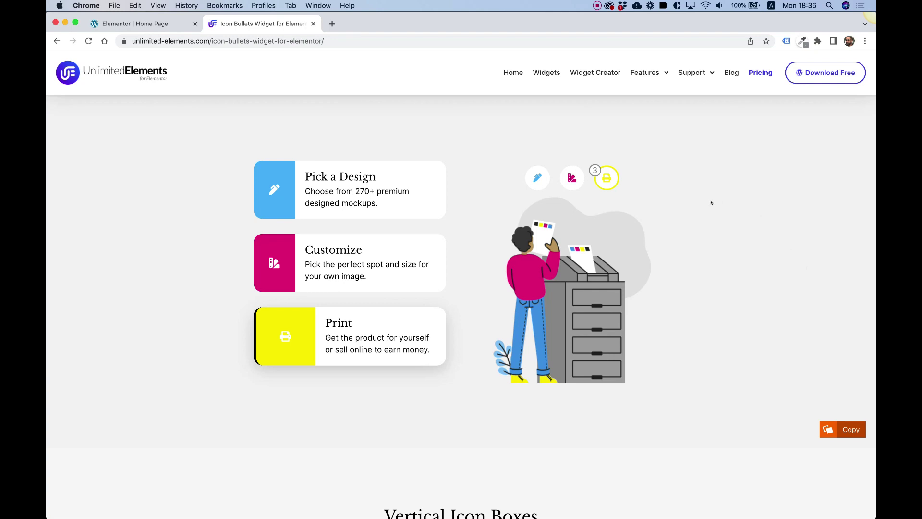
Copy the Pick a Design section and switch to the Elementor Home Page tab.
click(852, 430)
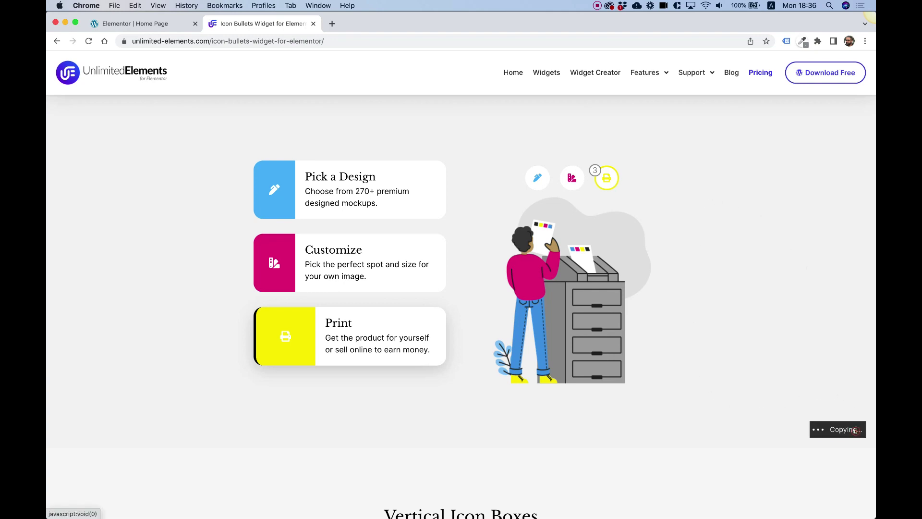
click(145, 23)
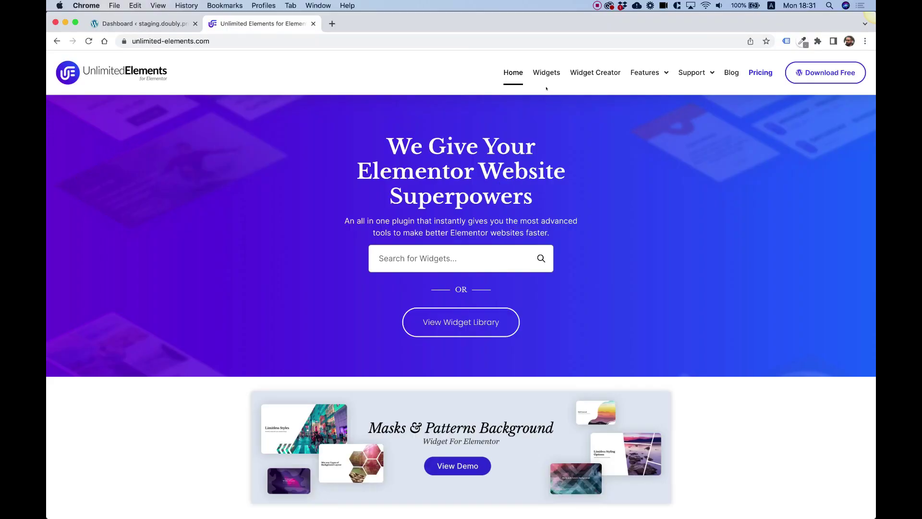
Go to the Icon Bullets widget page through the Widgets library's Creative Widgets list.
click(546, 74)
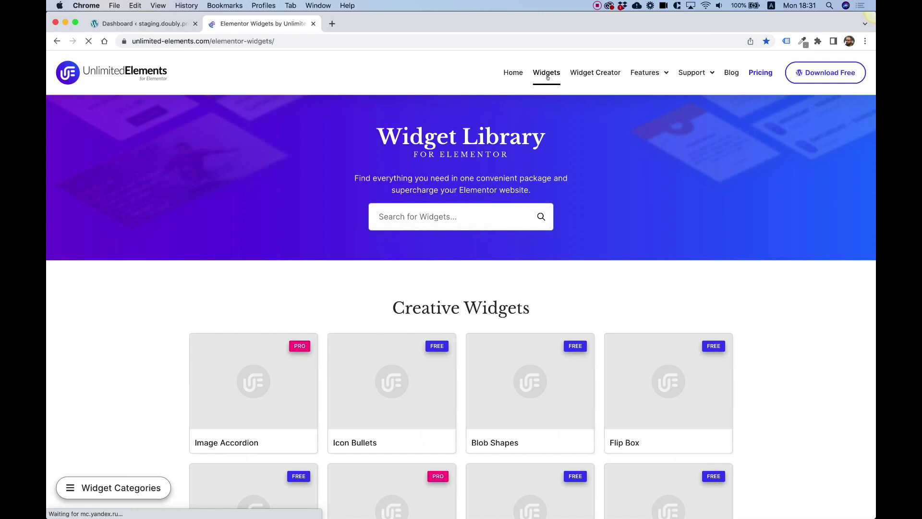
scroll(586, 157, down, 1)
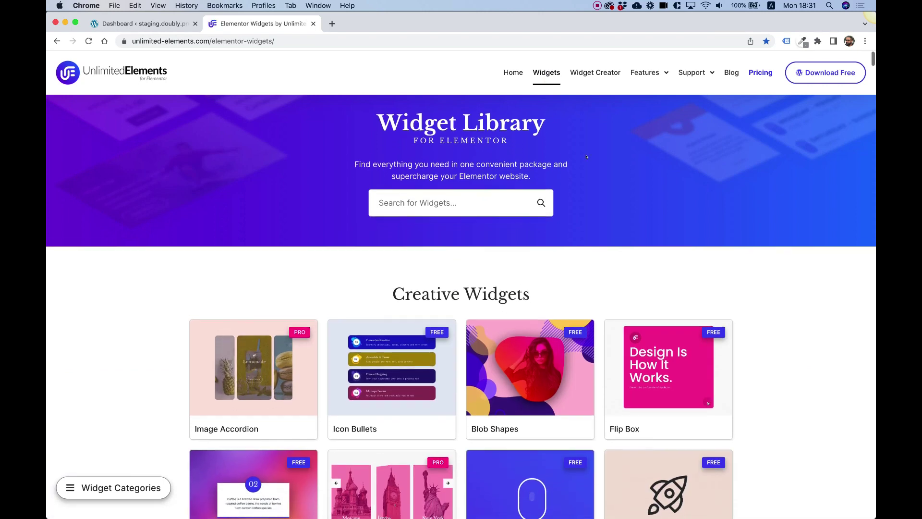
scroll(587, 156, down, 3)
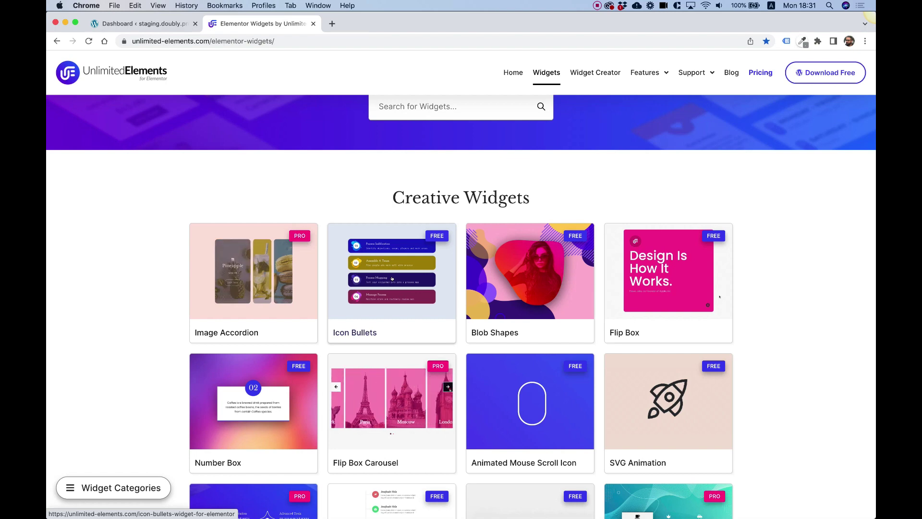
click(392, 277)
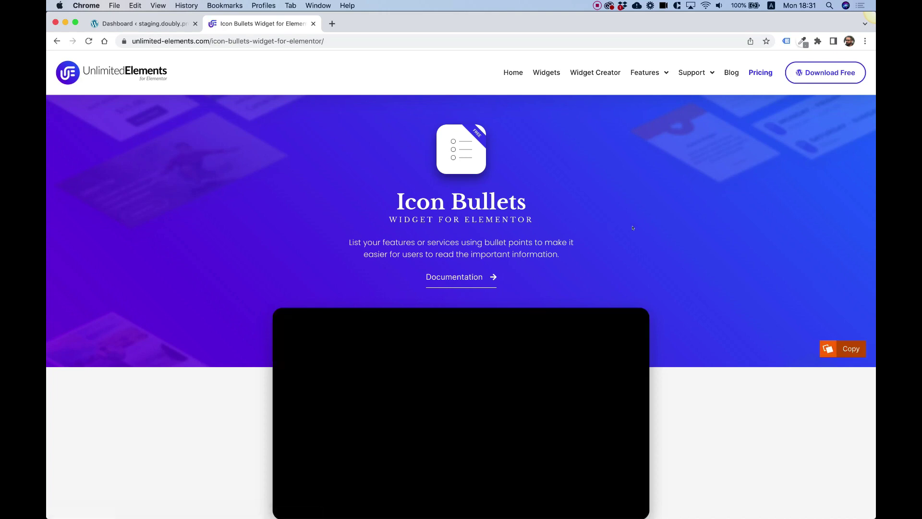
scroll(638, 180, down, 2)
scroll(638, 180, down, 3)
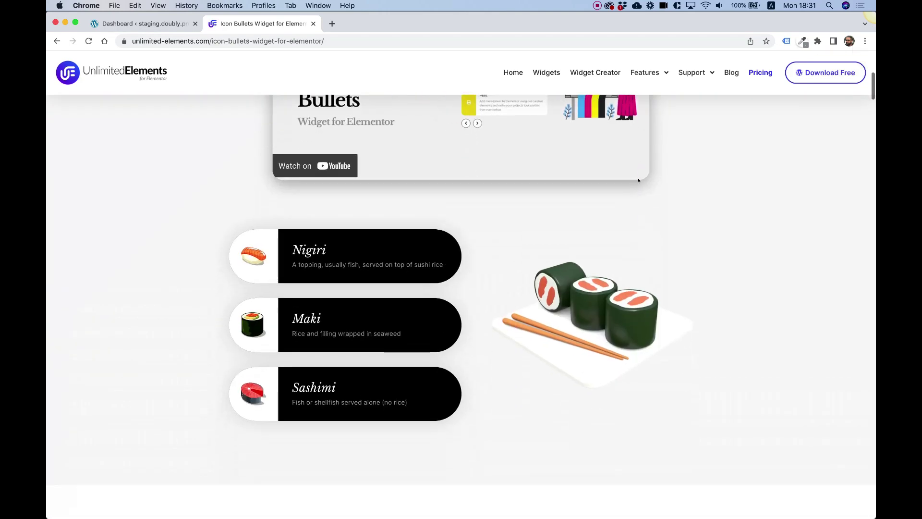
scroll(638, 180, down, 2)
scroll(638, 180, down, 3)
scroll(638, 180, down, 2)
scroll(638, 180, down, 3)
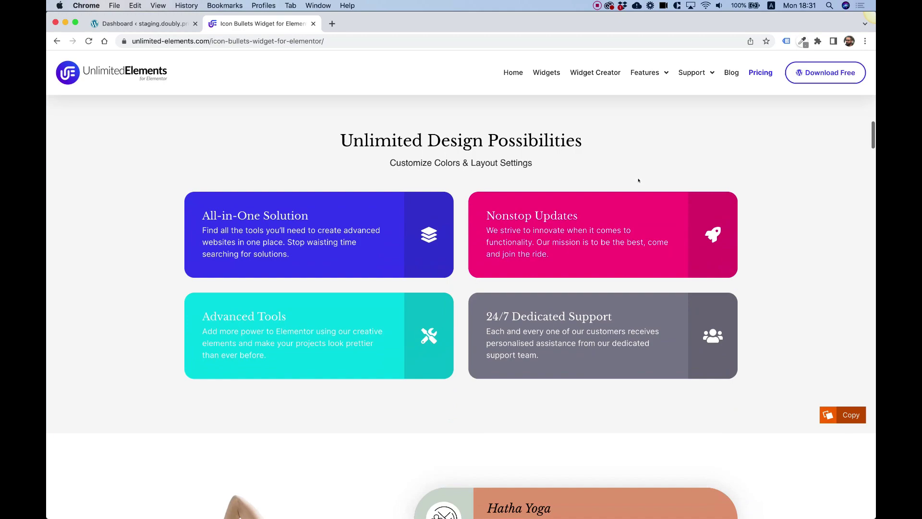
scroll(638, 180, down, 3)
scroll(638, 180, down, 3)
scroll(638, 180, down, 3)
scroll(639, 180, down, 3)
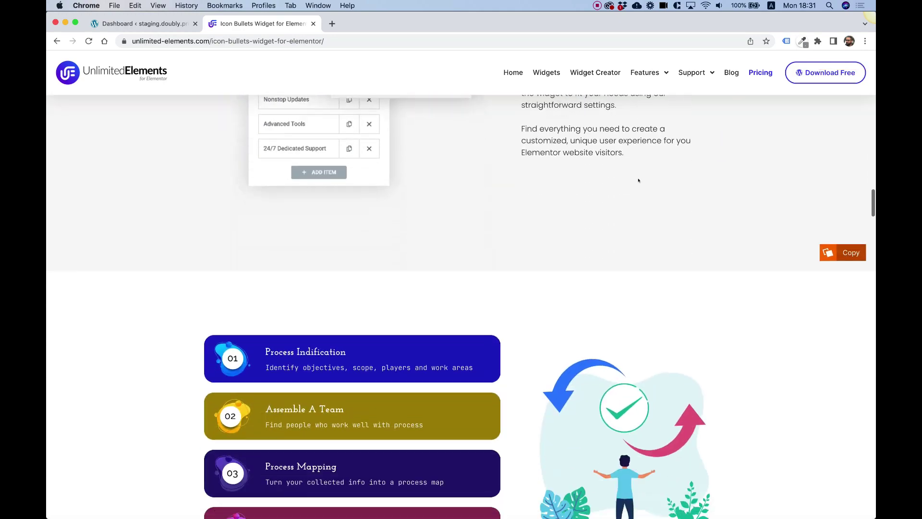
scroll(638, 180, down, 3)
scroll(638, 180, down, 3)
scroll(638, 180, down, 3)
scroll(638, 180, down, 3)
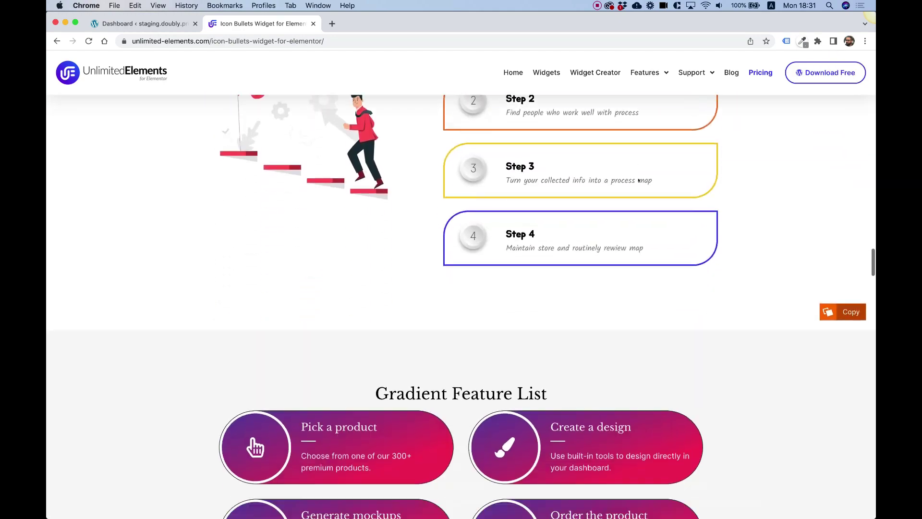
scroll(639, 180, down, 2)
scroll(639, 177, down, 3)
scroll(638, 177, down, 3)
scroll(638, 178, down, 2)
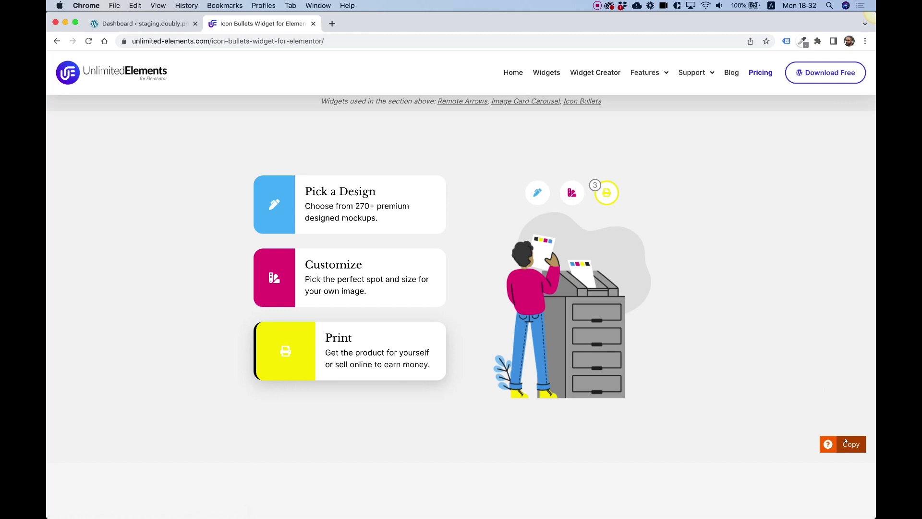
Copy the Pick a Design icon bullets demo section from the Icon Bullets page.
click(848, 444)
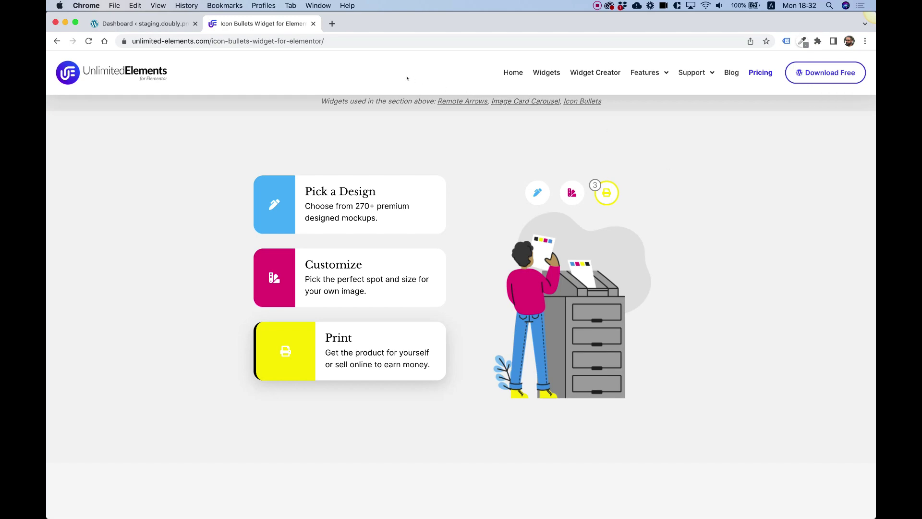
Go from the WordPress Dashboard through Plugins to the Add Plugins page.
click(170, 24)
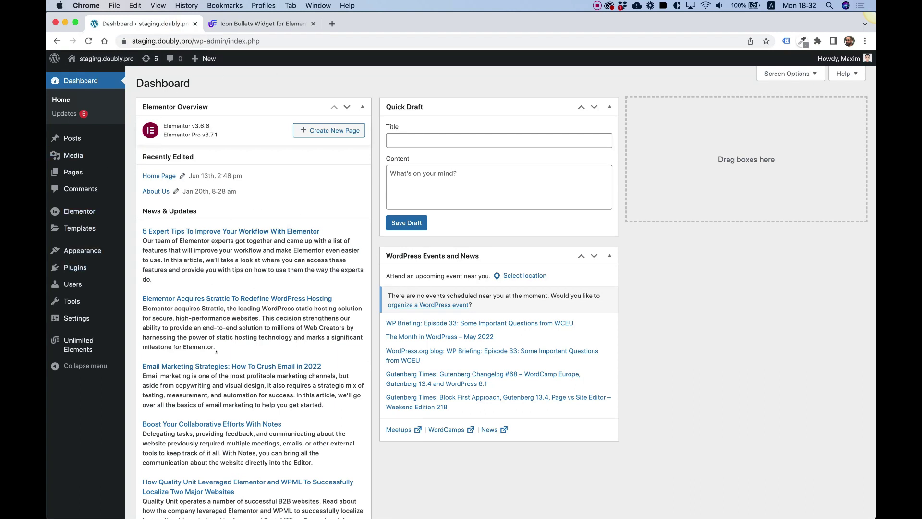
click(81, 266)
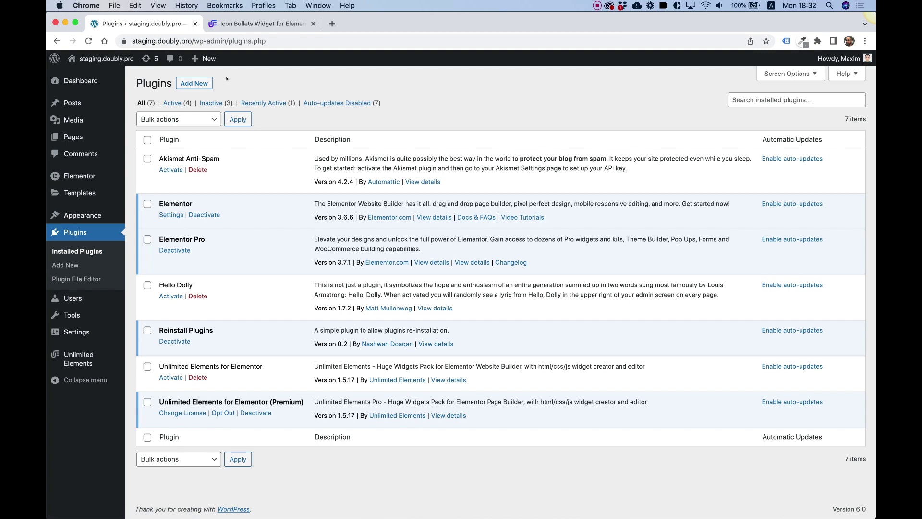
click(207, 83)
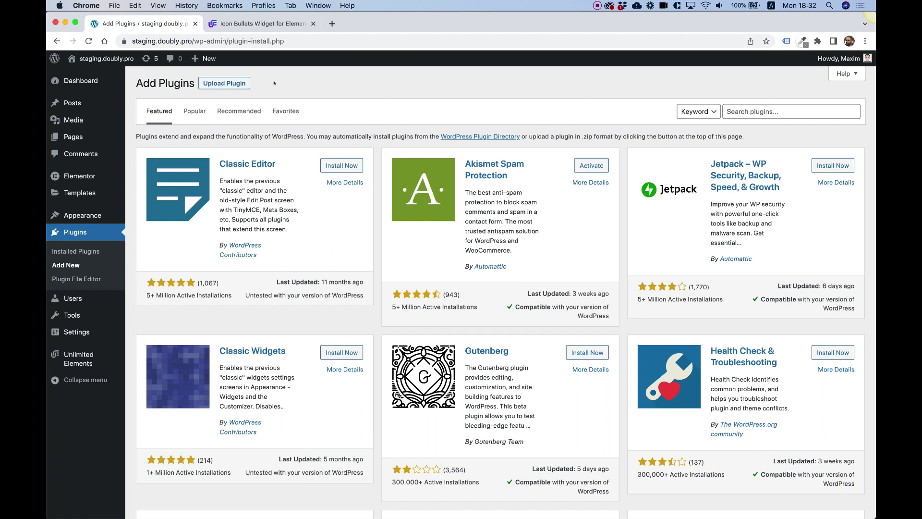
Search for 'doubly', then install and activate the Doubly cross-domain copy paste plugin.
click(736, 113)
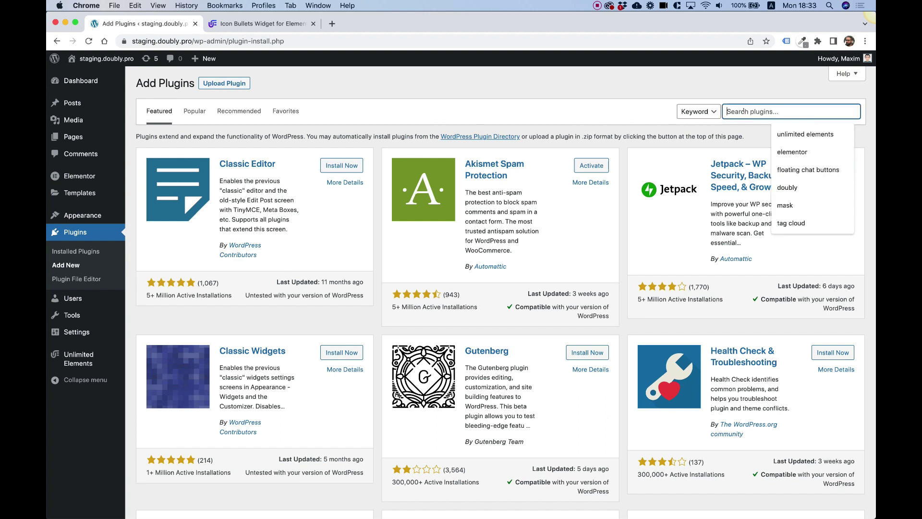
text(dou)
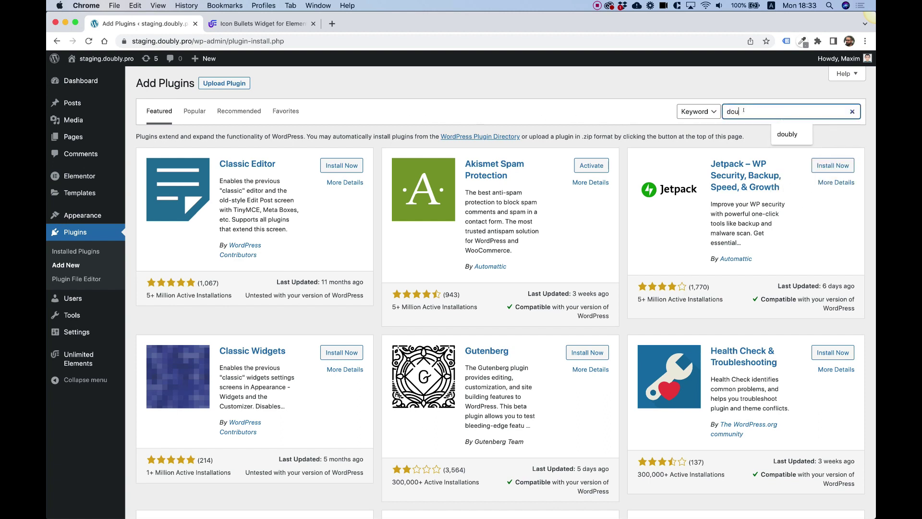
text(bly)
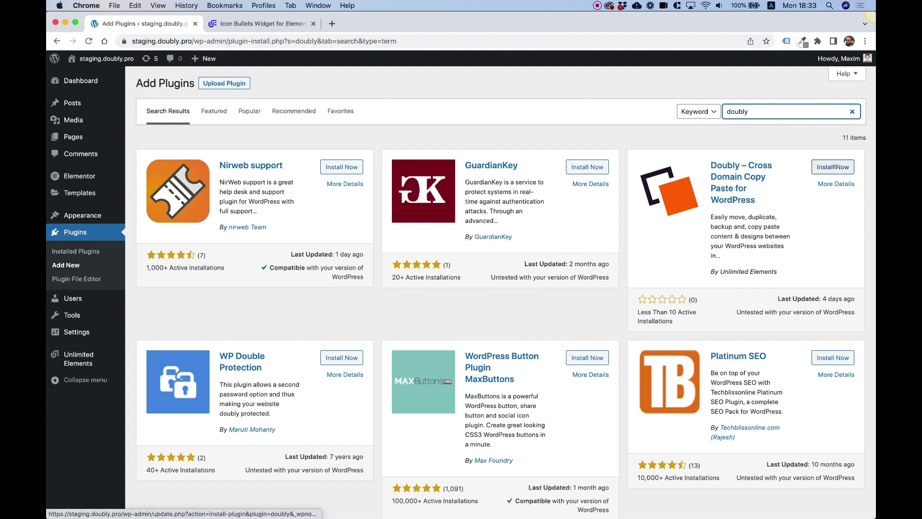
click(833, 166)
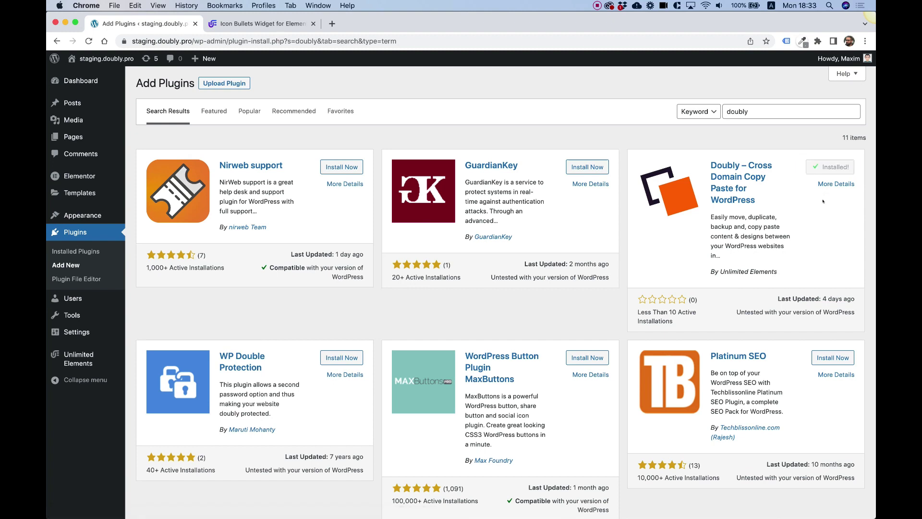
click(831, 167)
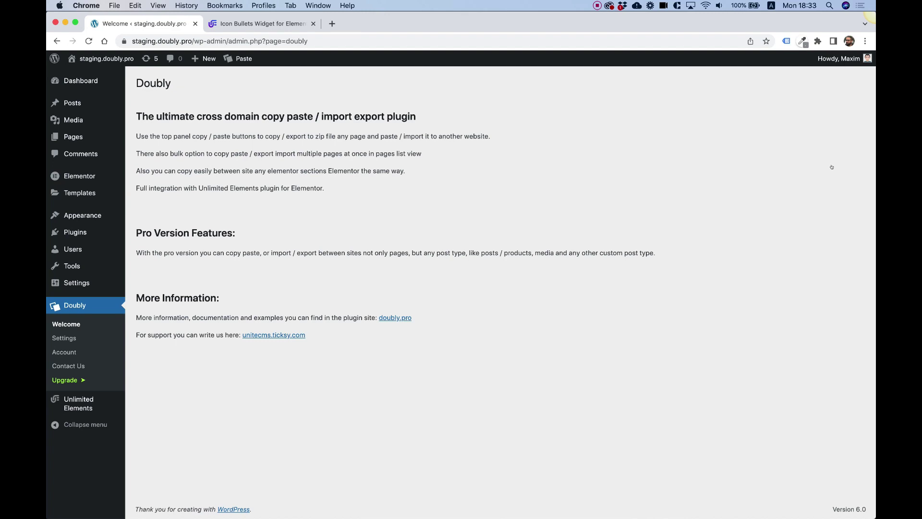
Visit the staging.doubly.pro front-end home page from the admin bar.
click(105, 60)
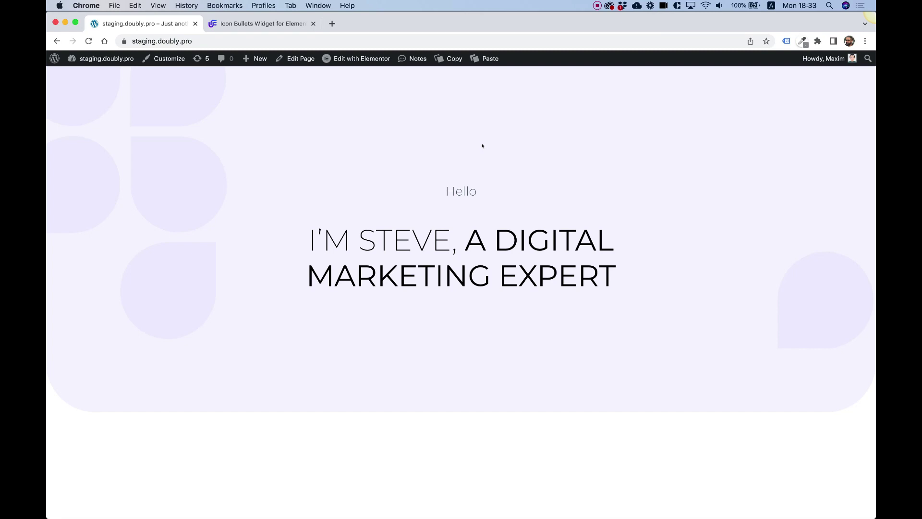
Start Doubly's Paste and paste the copied section data into its paste field.
click(490, 58)
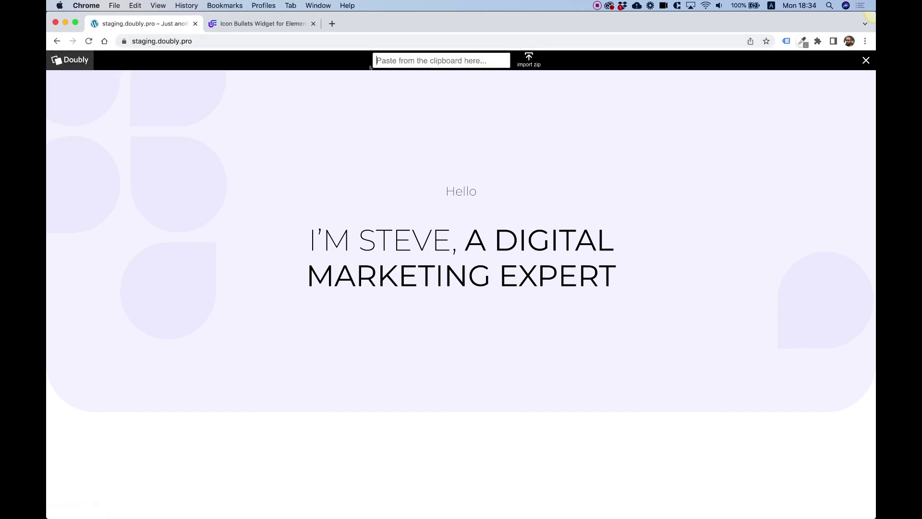
right_click(406, 63)
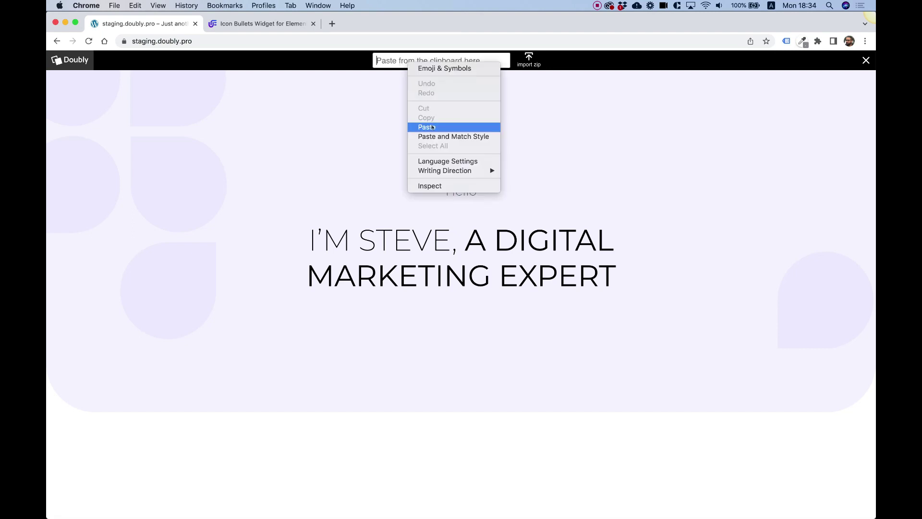
click(430, 128)
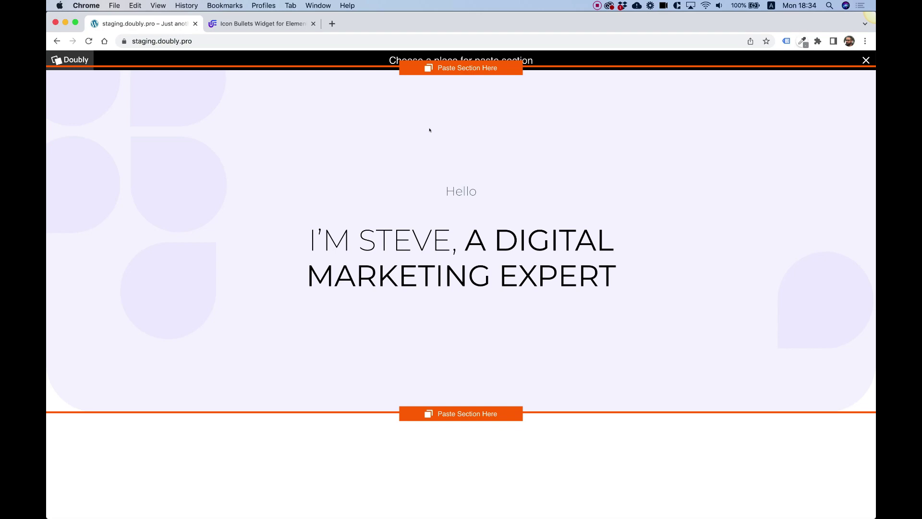
scroll(430, 130, down, 1)
scroll(430, 130, down, 3)
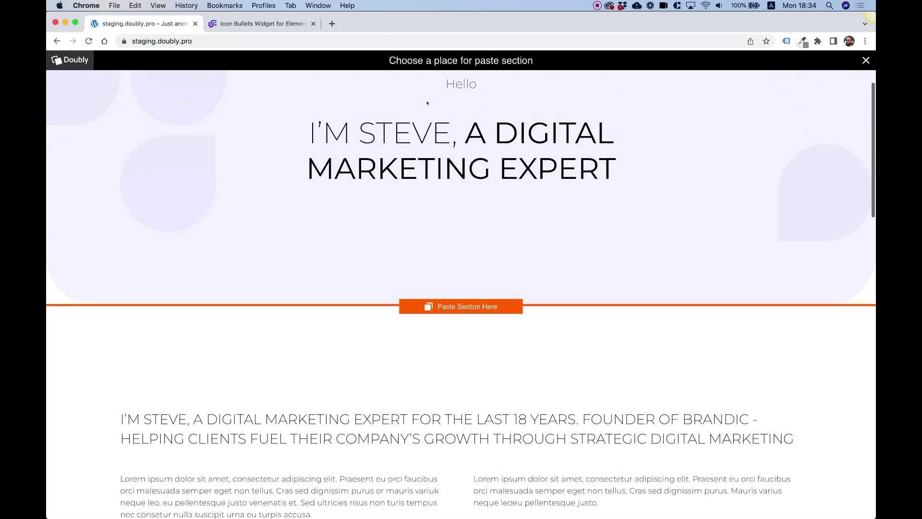
scroll(440, 235, up, 3)
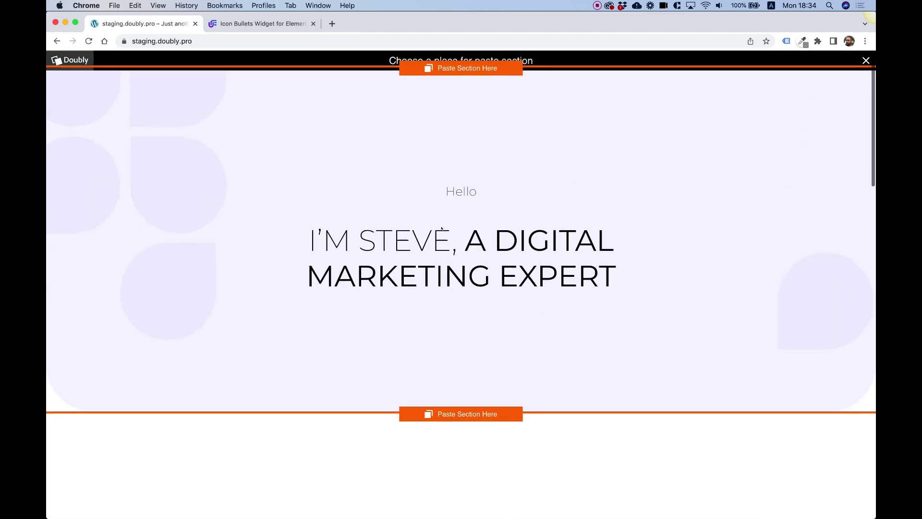
scroll(459, 360, down, 1)
scroll(459, 361, down, 4)
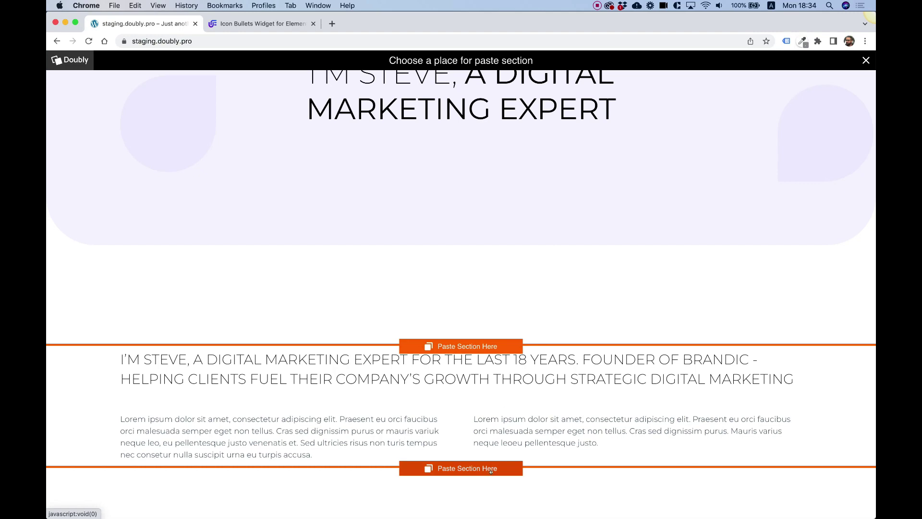
scroll(455, 180, up, 5)
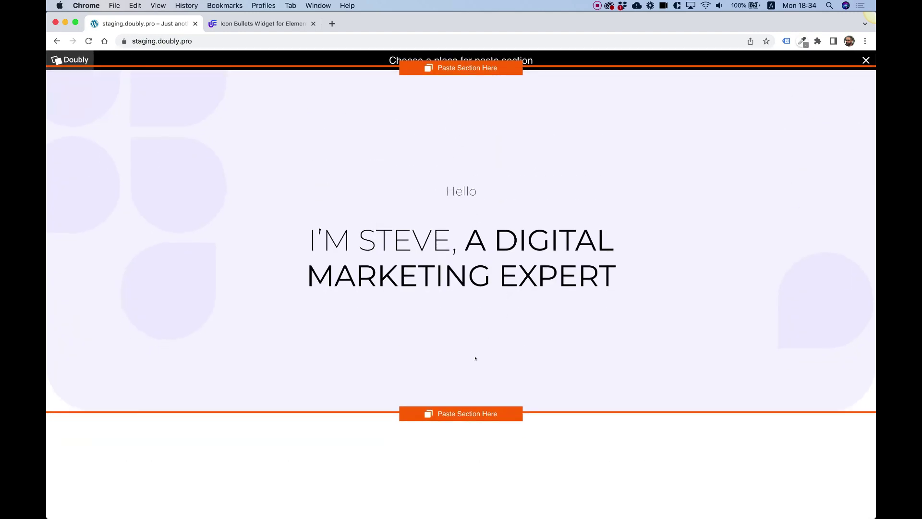
scroll(523, 375, down, 1)
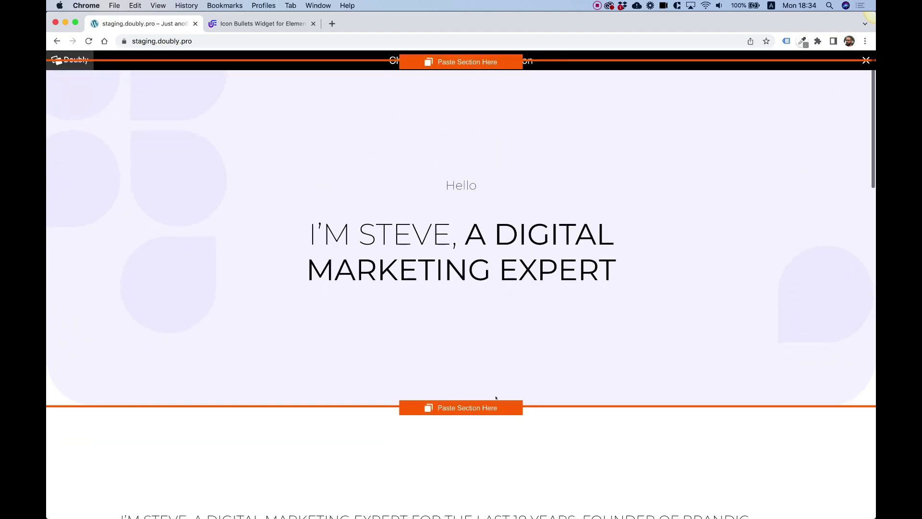
Place the section below the hero, test its Customize and Print cards, then edit with Elementor.
click(454, 409)
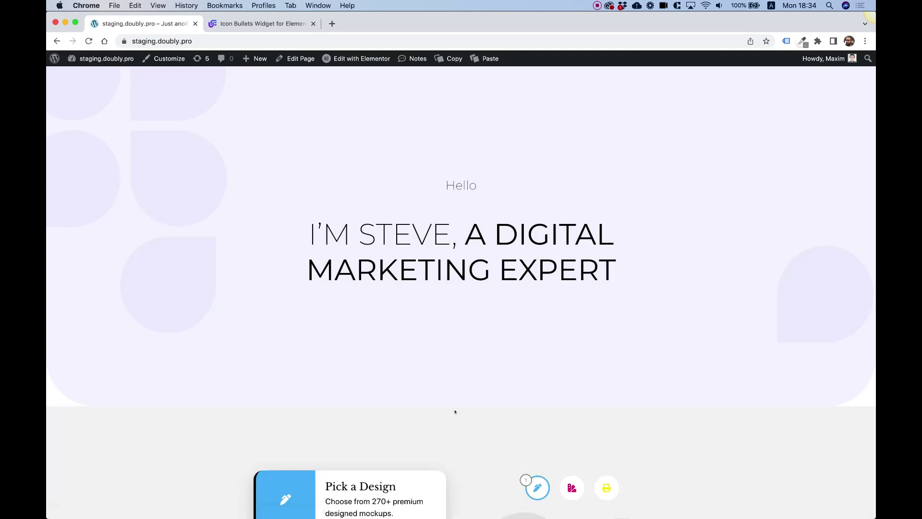
scroll(455, 411, down, 5)
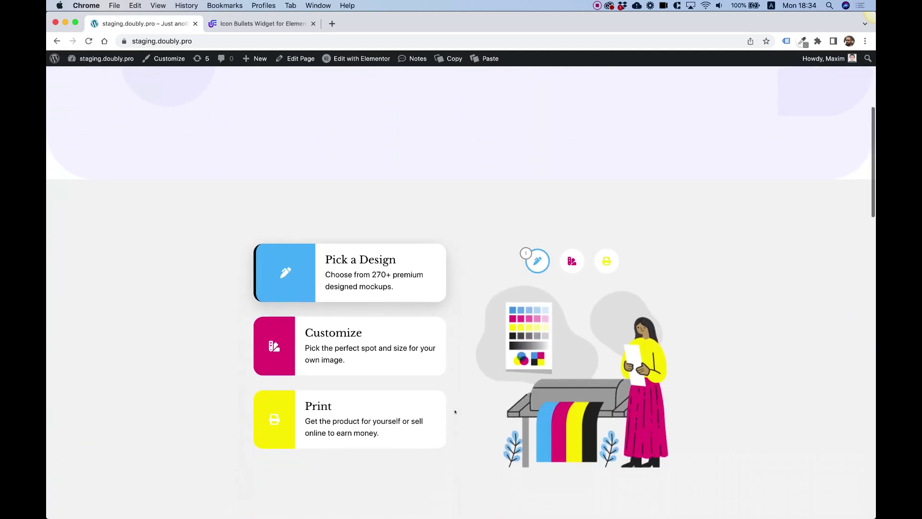
click(403, 317)
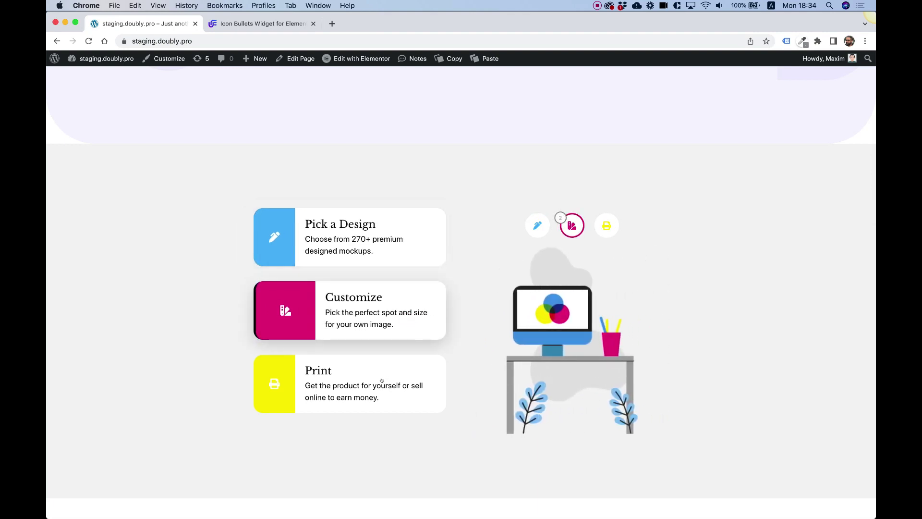
click(382, 381)
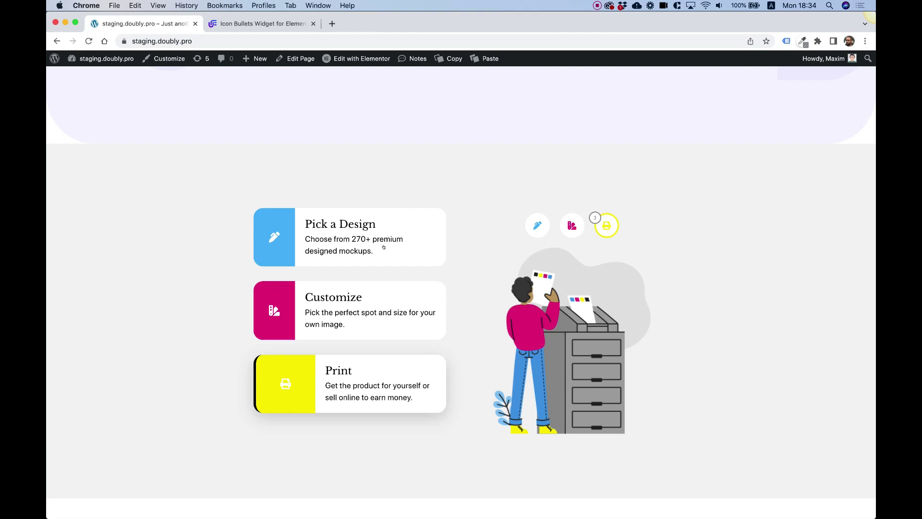
click(356, 58)
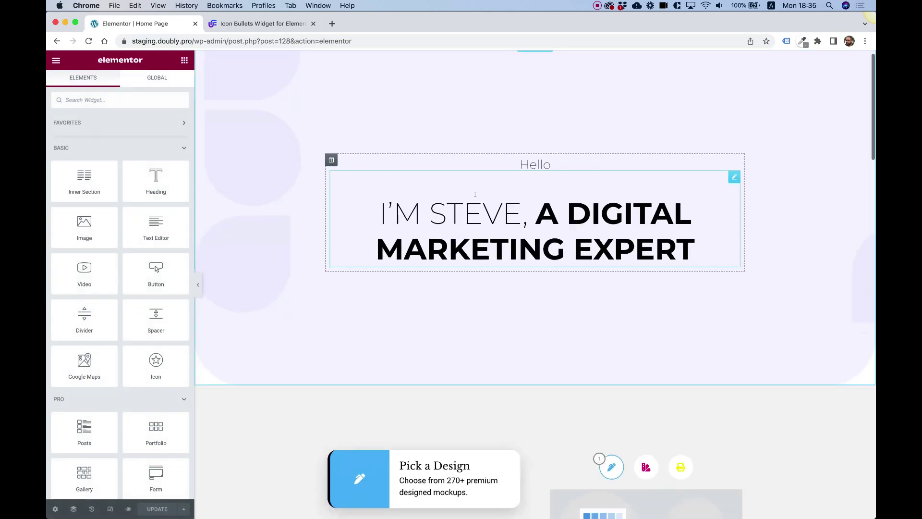
scroll(451, 216, down, 5)
Select the Icon Bullets and Remote Item Navigation widgets and switch to the Print item.
click(450, 172)
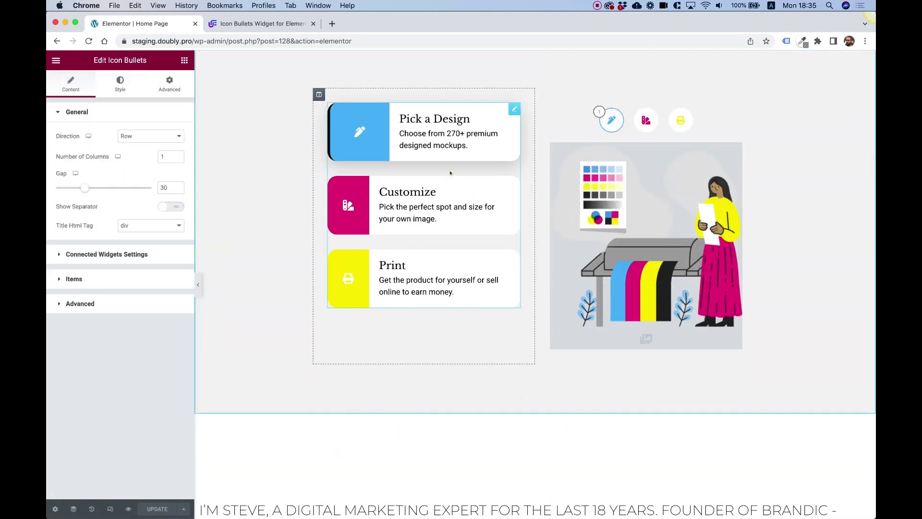
click(667, 122)
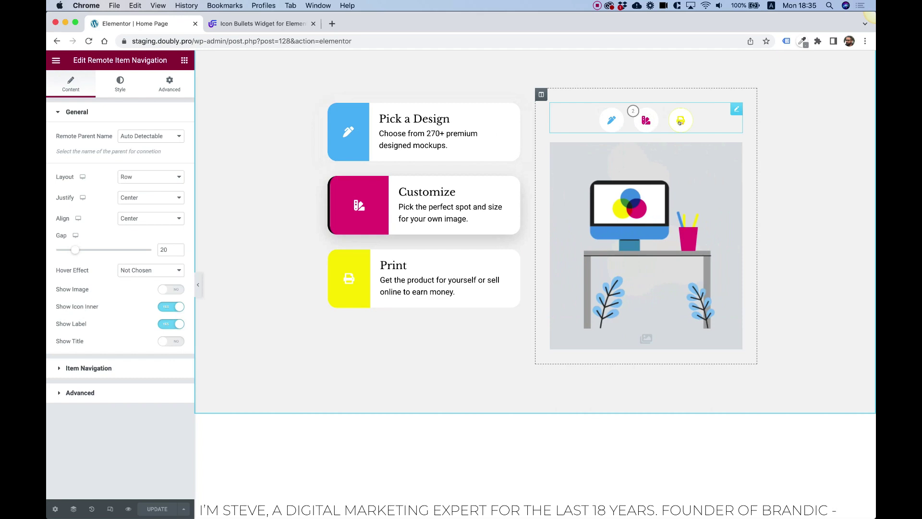
click(680, 122)
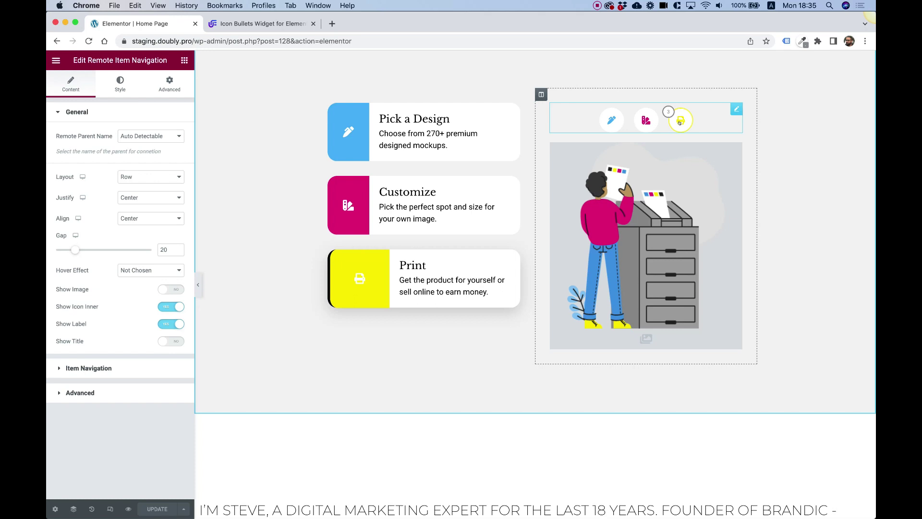
scroll(680, 120, up, 1)
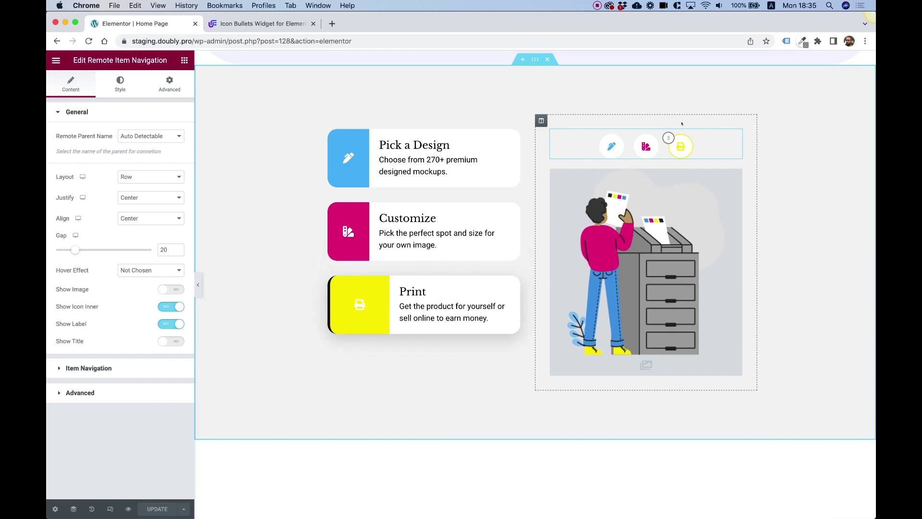